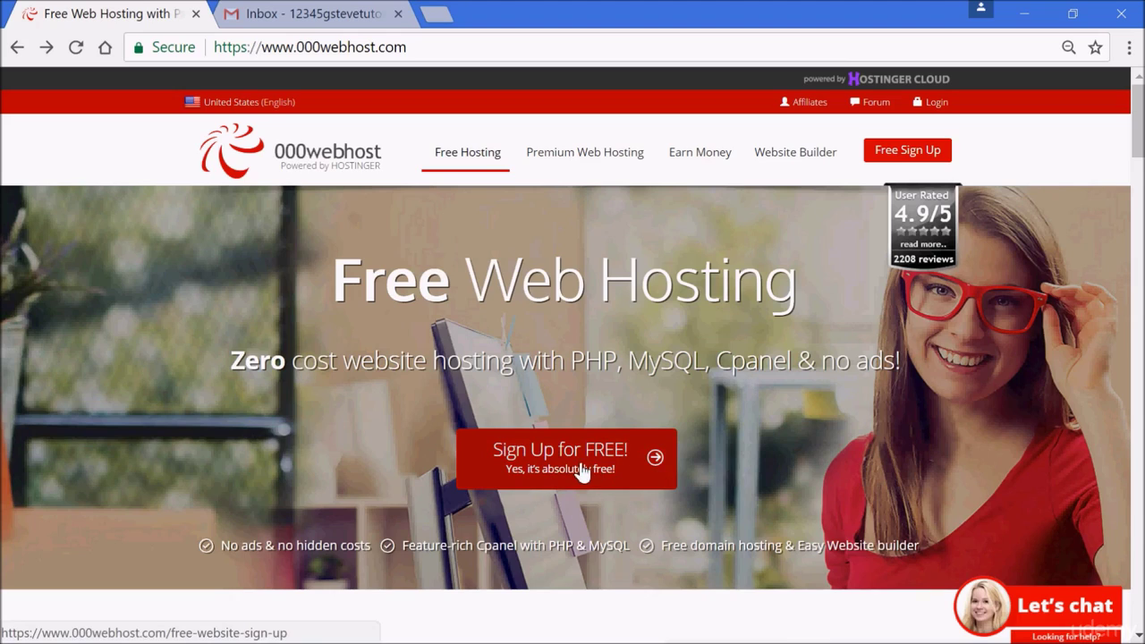
Open the free sign-up form and enter the Gmail address and an account password.
click(579, 465)
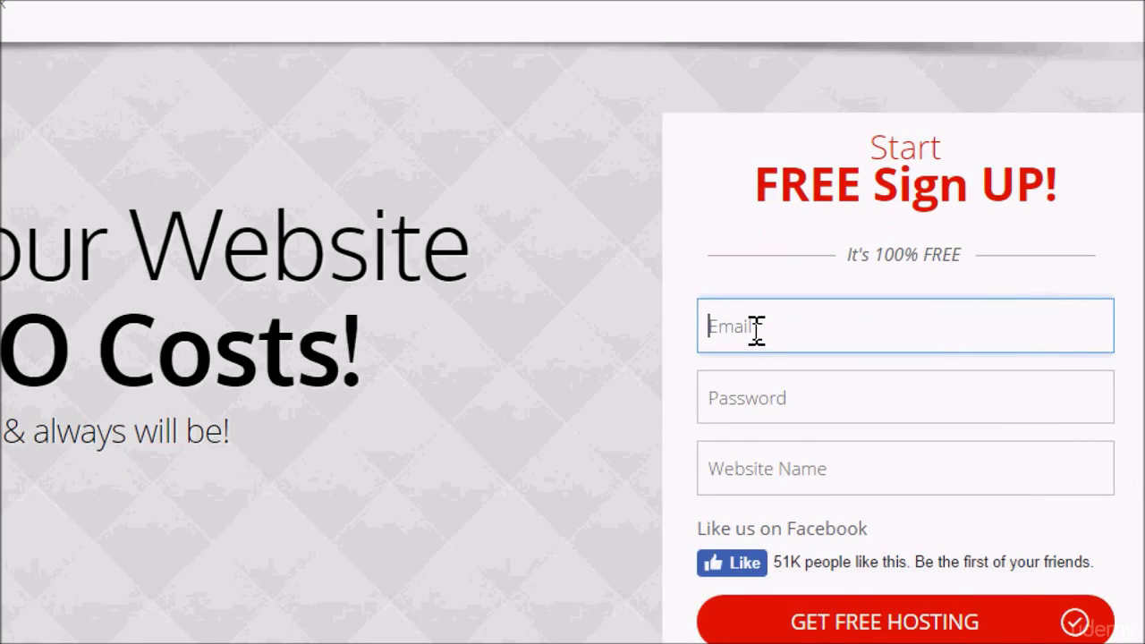
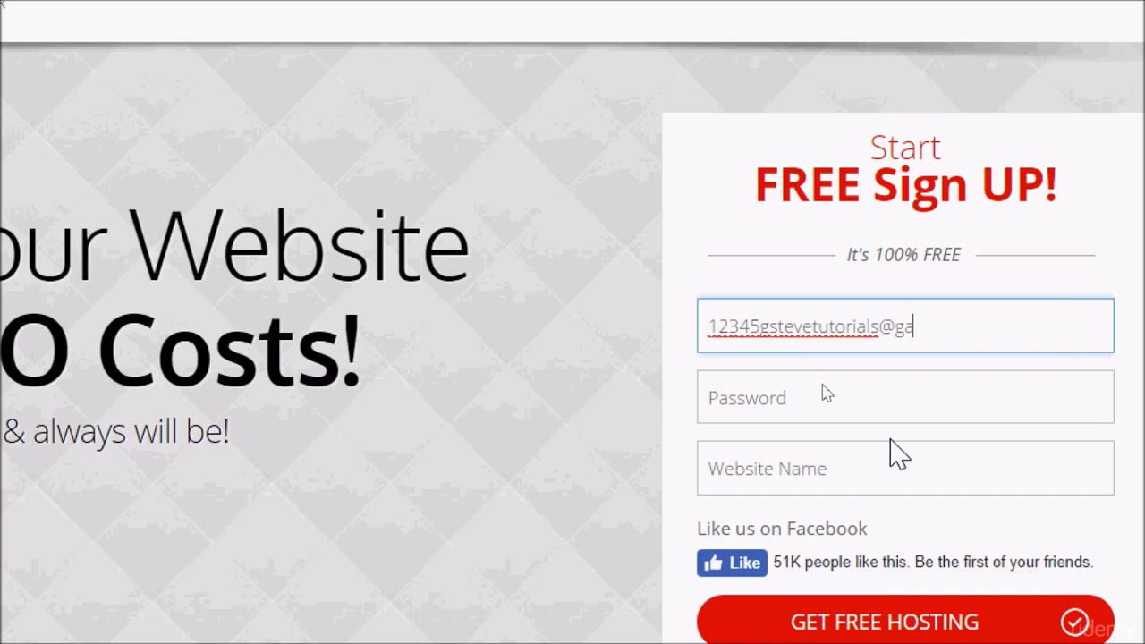
click(838, 385)
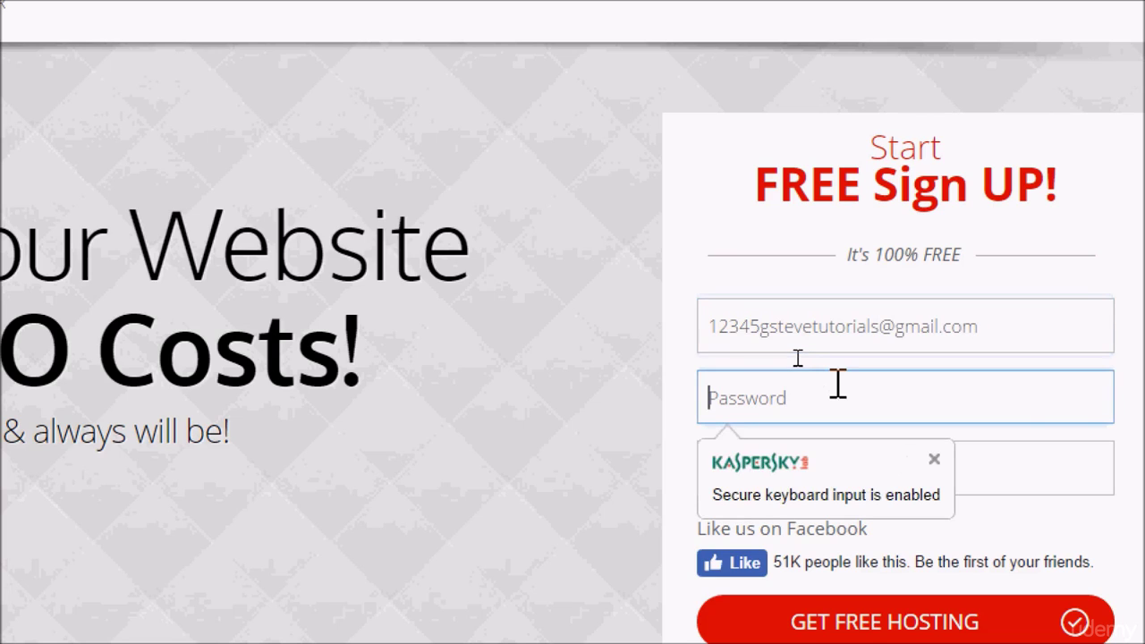
text(12345)
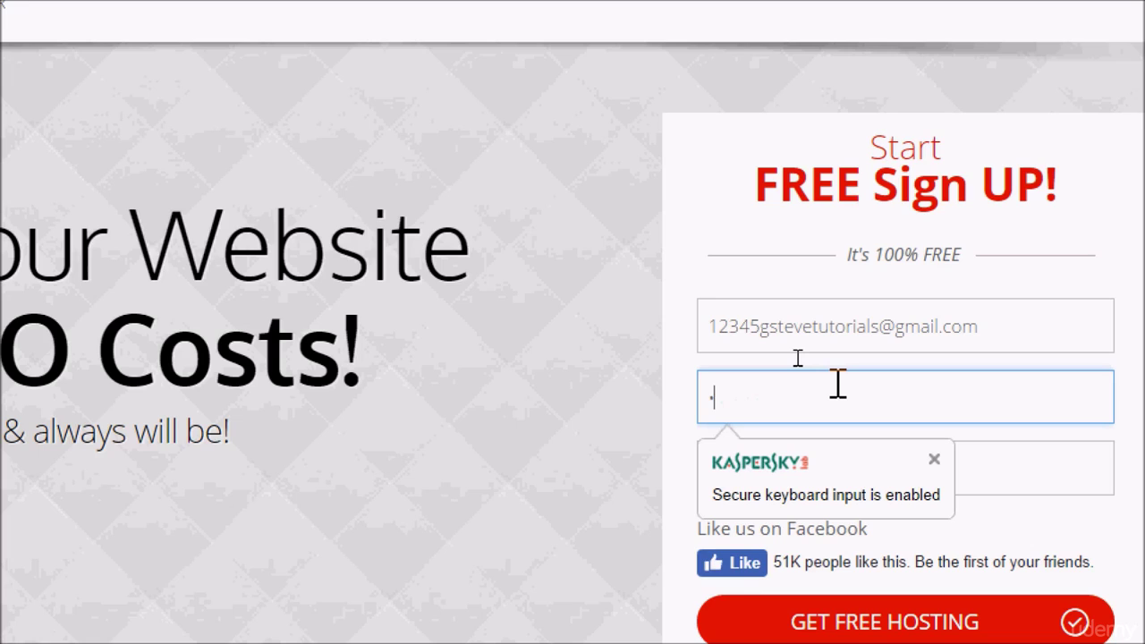
text(678910)
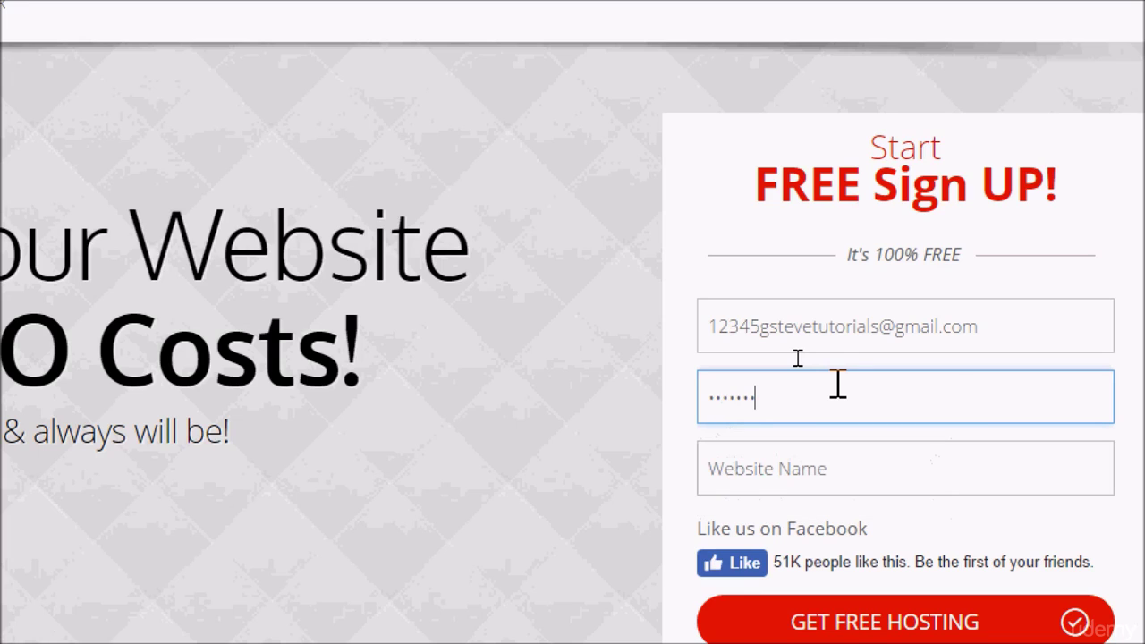
Enter the website name 12345gstevetutorials, correcting a mistyped letter.
click(828, 474)
text(12345gs)
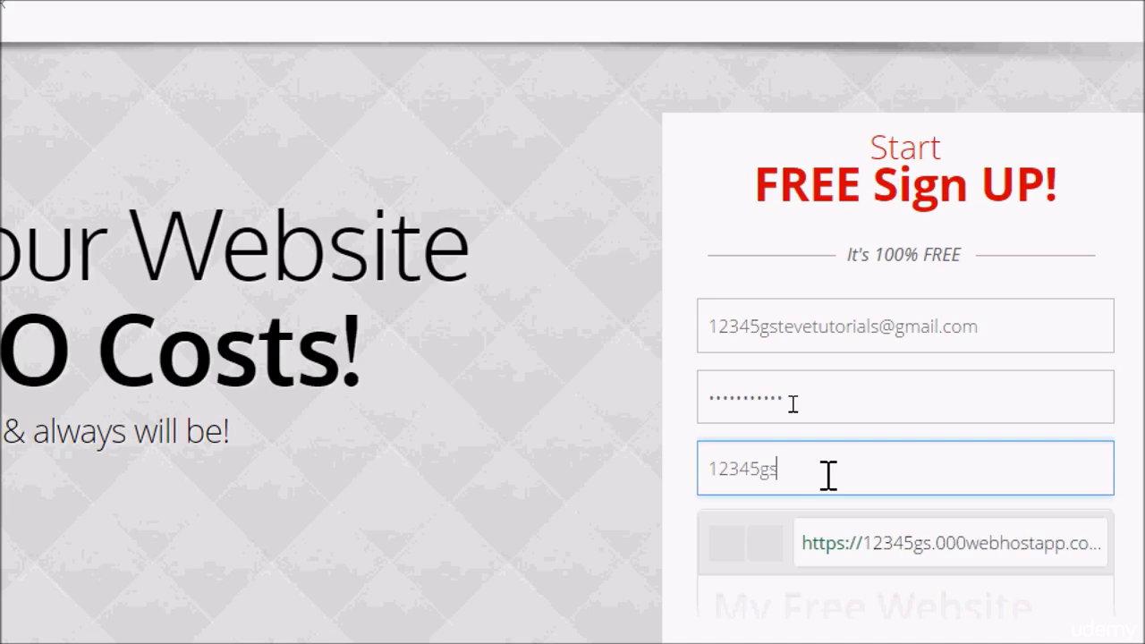
text(tur)
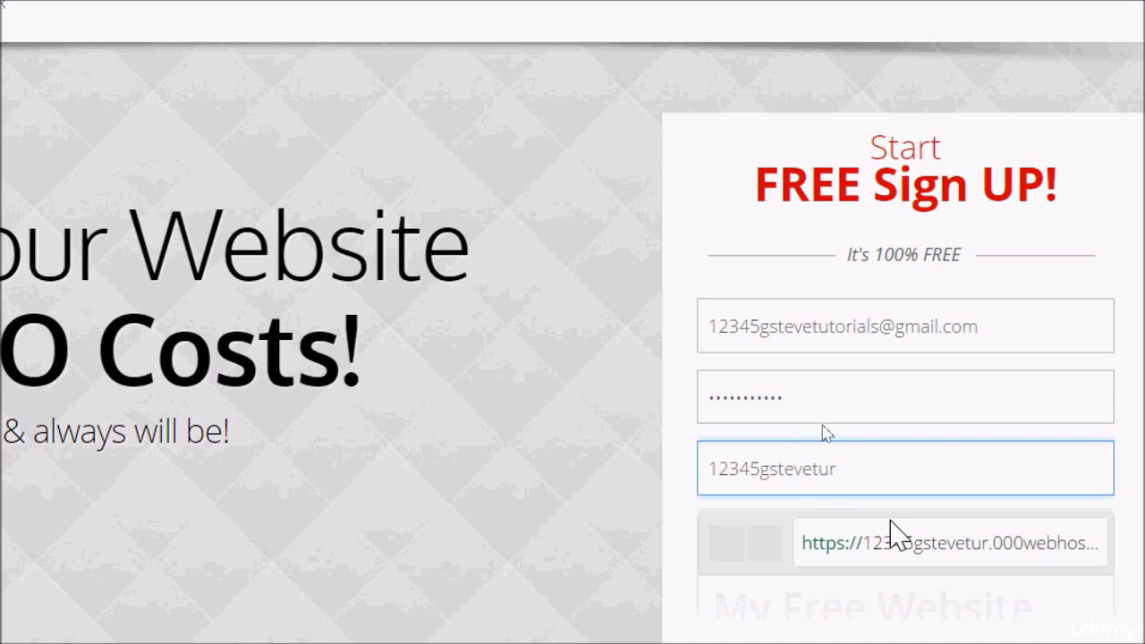
key(BackSpace)
text(torial)
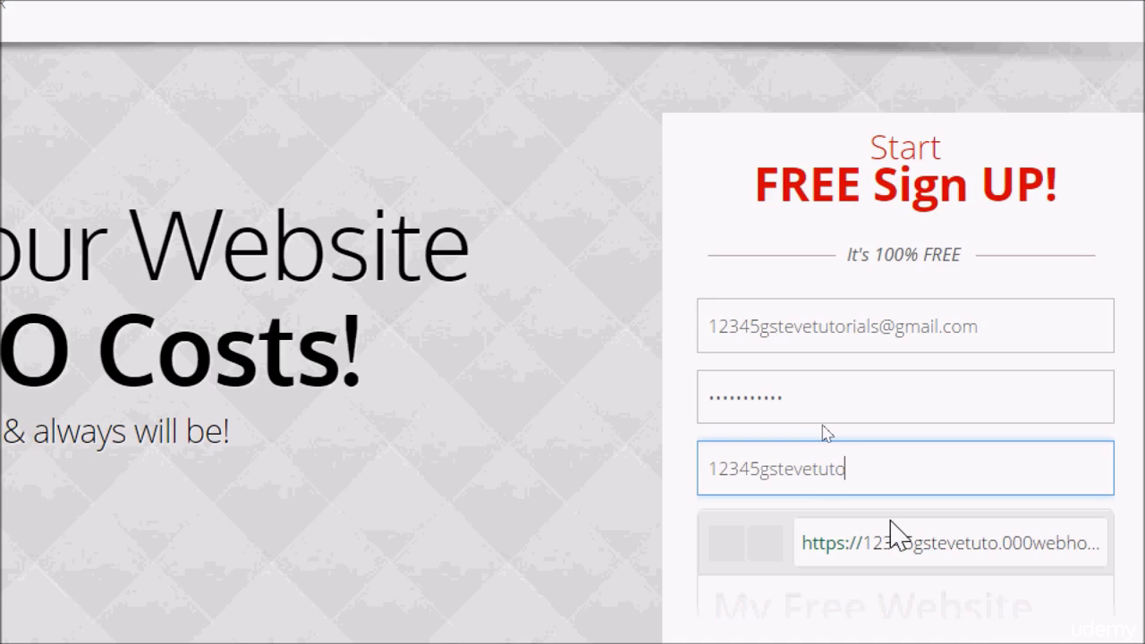
text(s)
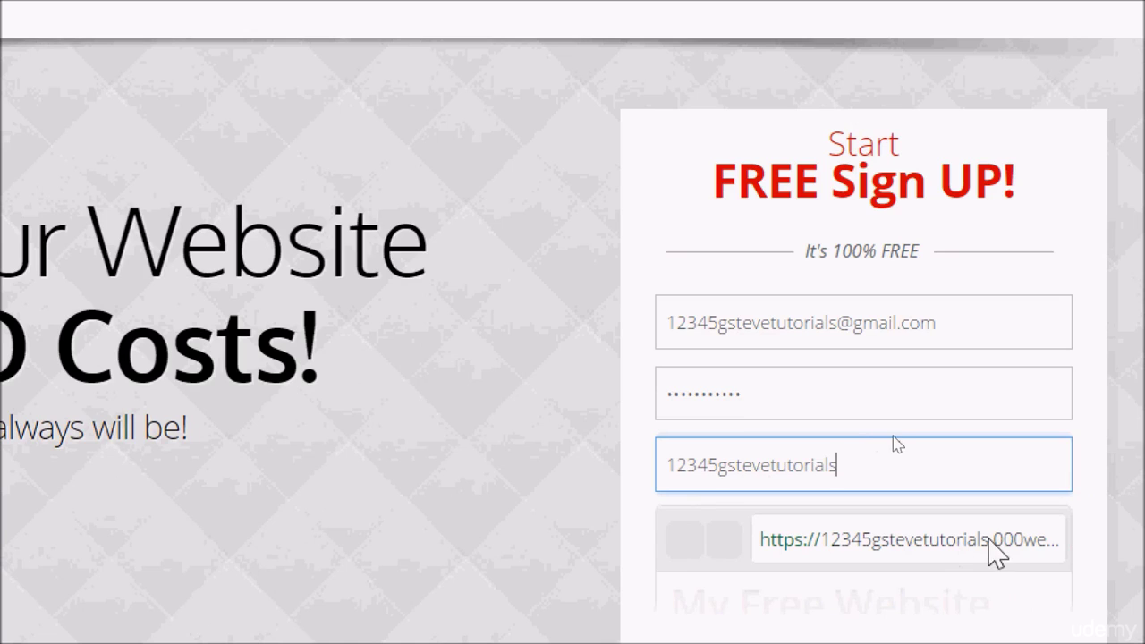
click(1007, 561)
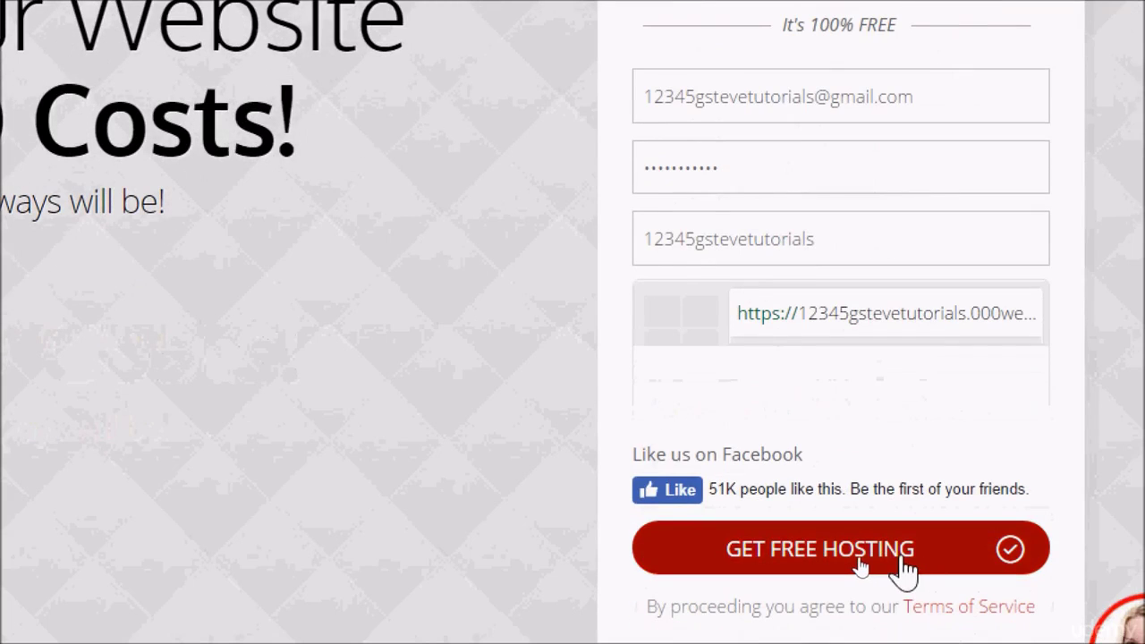
Submit the sign-up form, then mark helicopter tiles before skipping to a new image challenge.
click(897, 556)
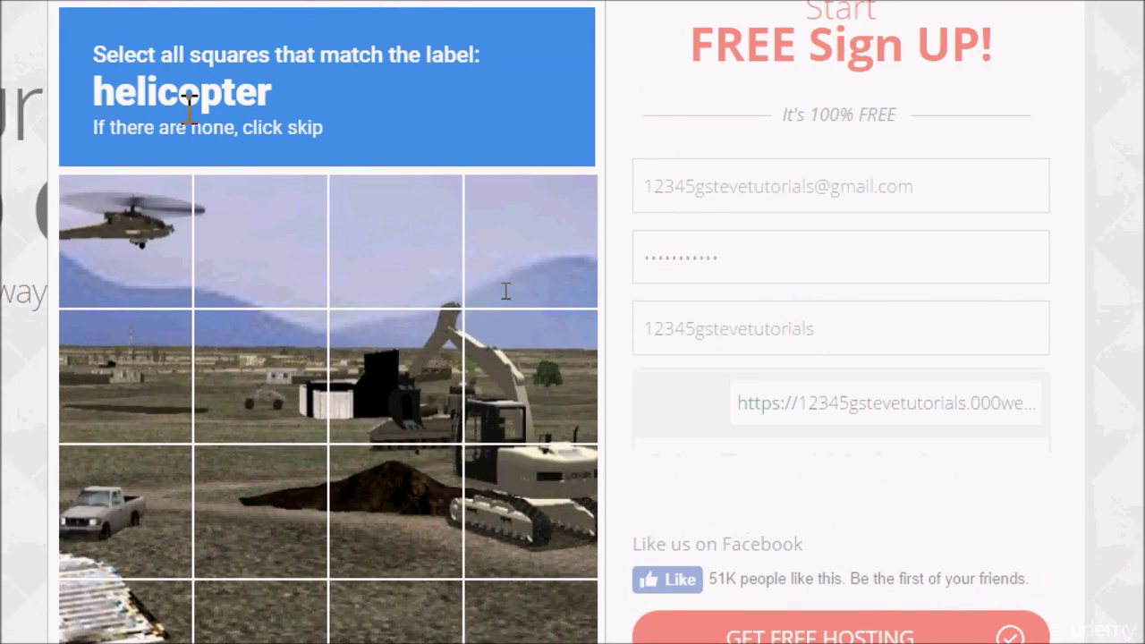
click(144, 244)
click(257, 251)
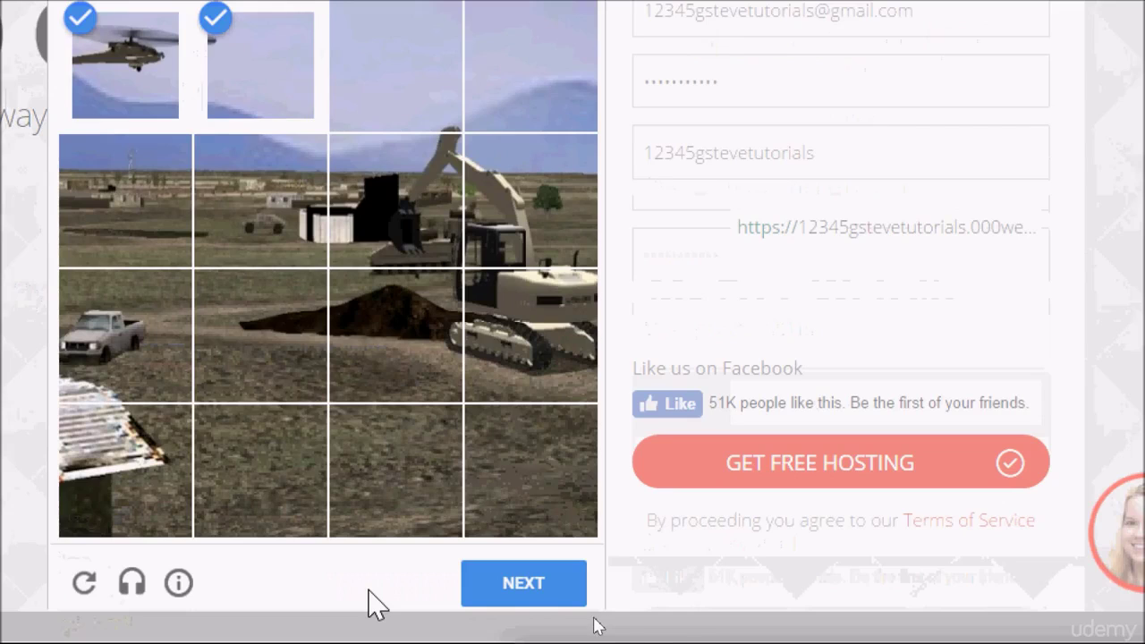
click(541, 588)
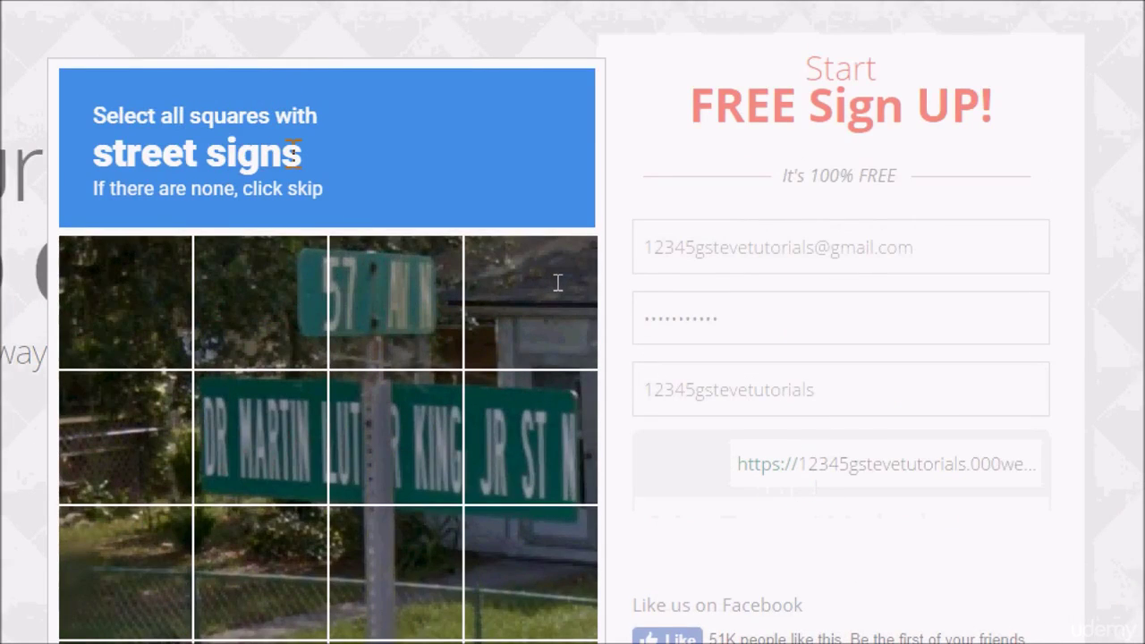
Select every street-sign tile in the reCAPTCHA grid and verify the challenge.
click(397, 326)
click(268, 333)
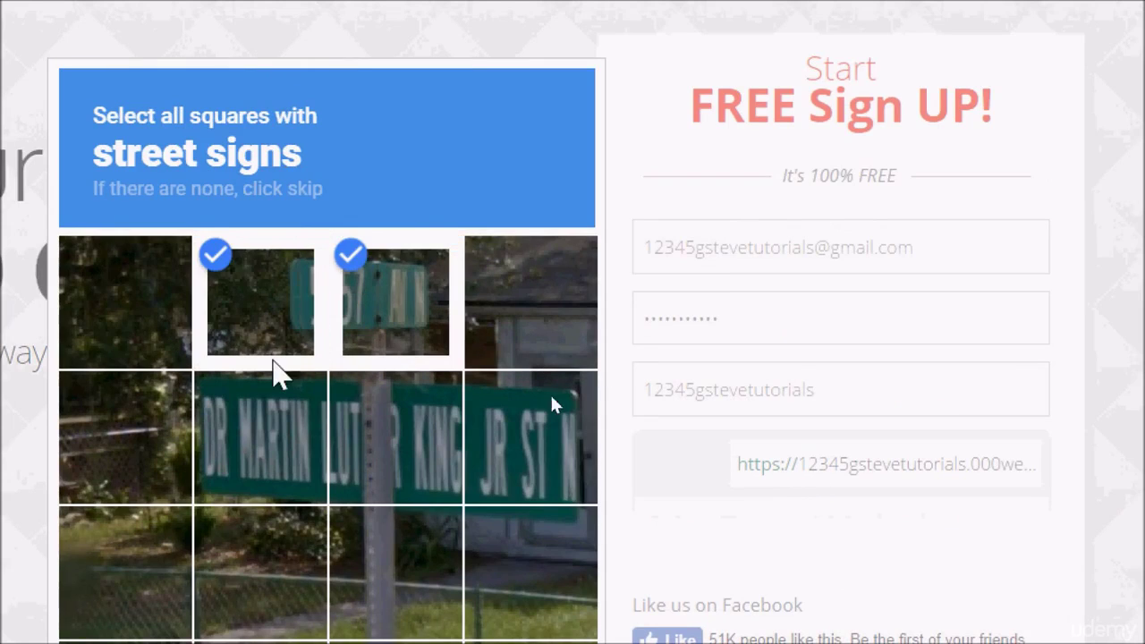
click(300, 483)
click(458, 434)
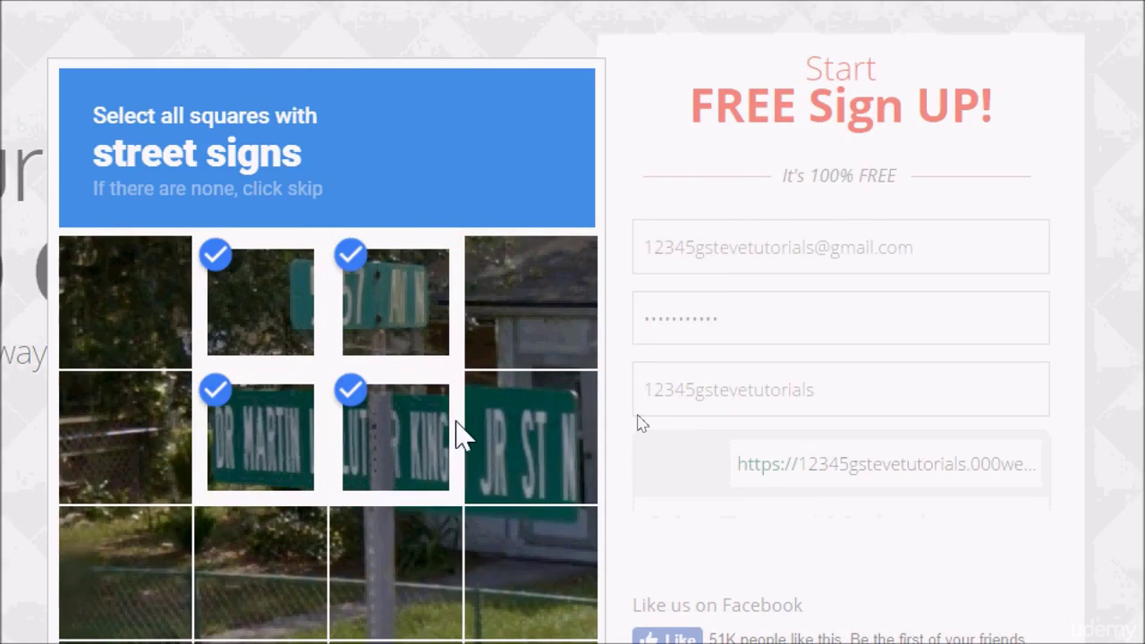
click(515, 437)
scroll(504, 578, down, 3)
scroll(489, 586, down, 1)
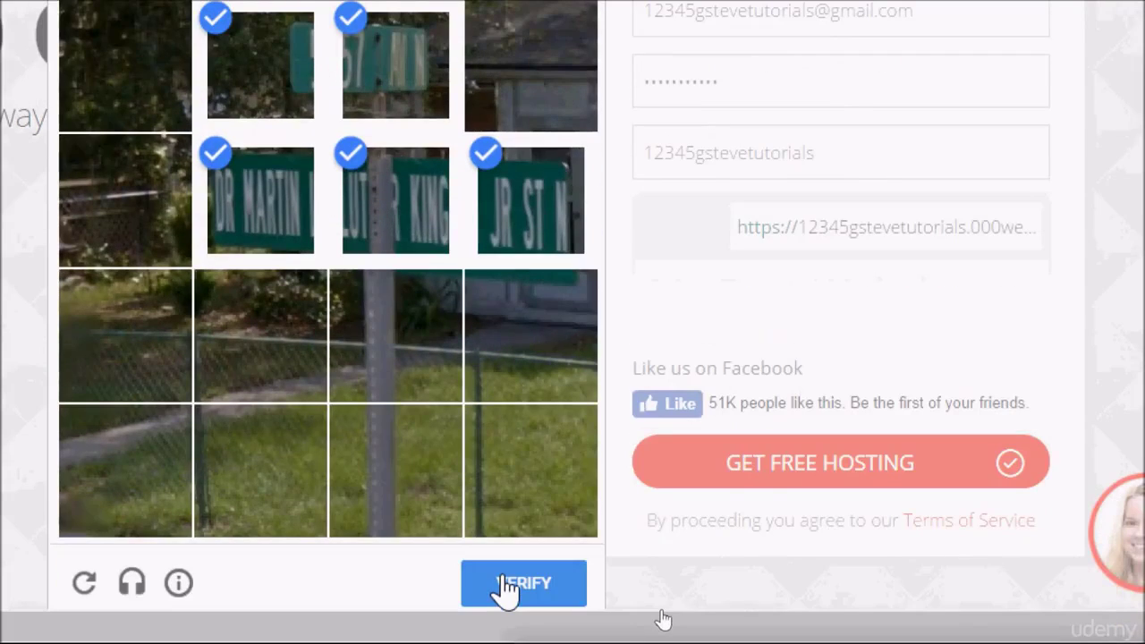
click(501, 575)
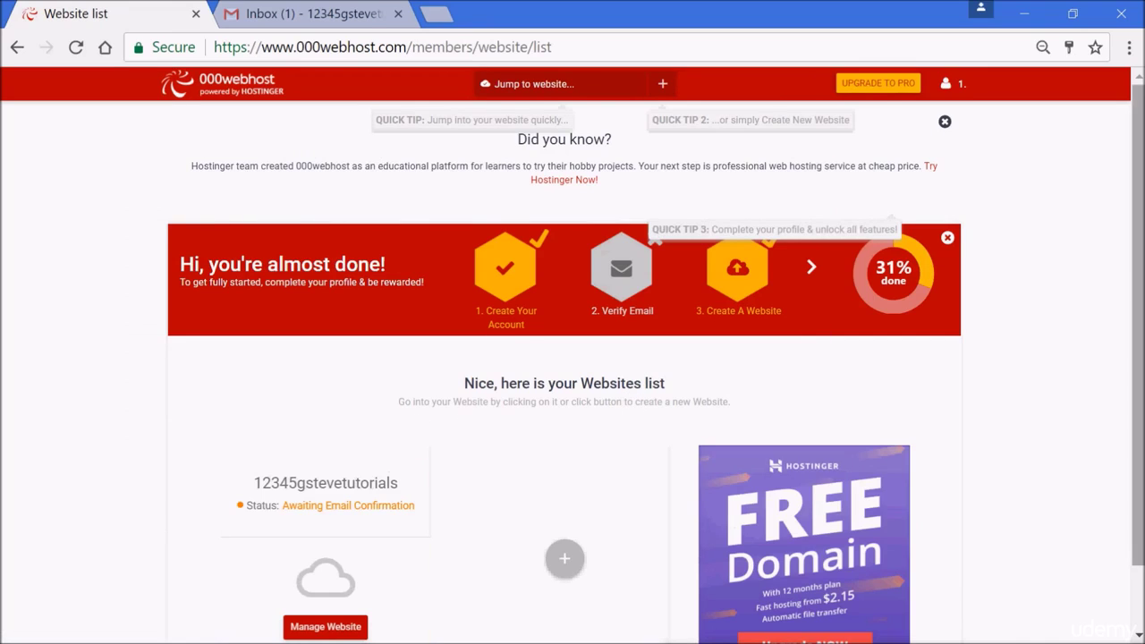
Scroll the website list to review 12345gstevetutorials awaiting email confirmation.
scroll(572, 358, down, 1)
scroll(1136, 313, up, 1)
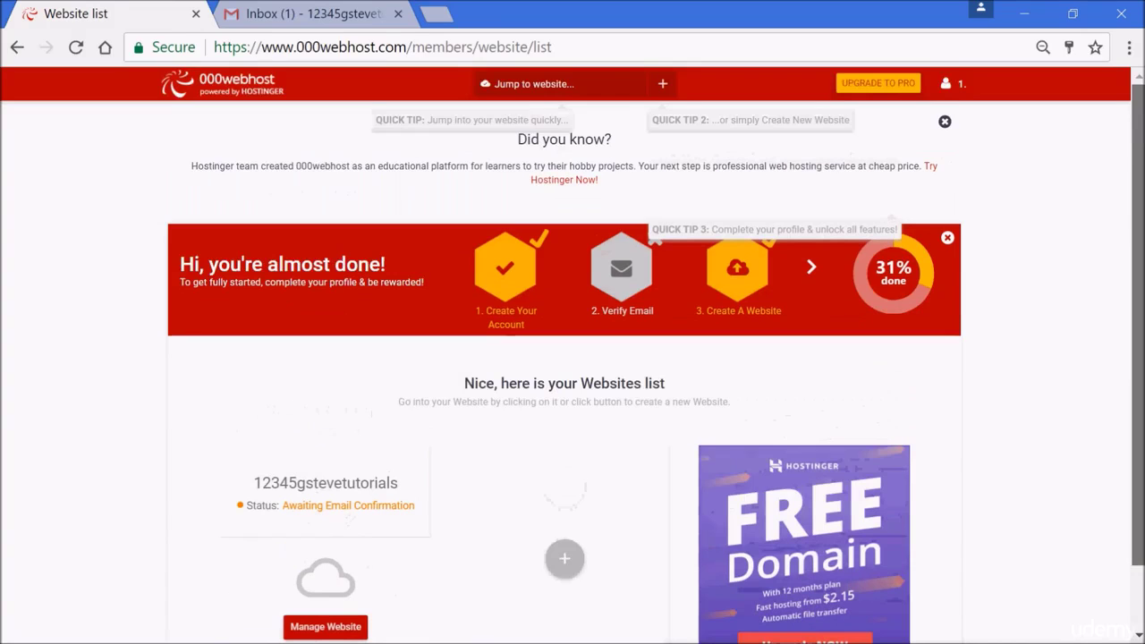
Open the 000webhost confirmation email in Gmail to verify, and close the old website list tab.
click(310, 22)
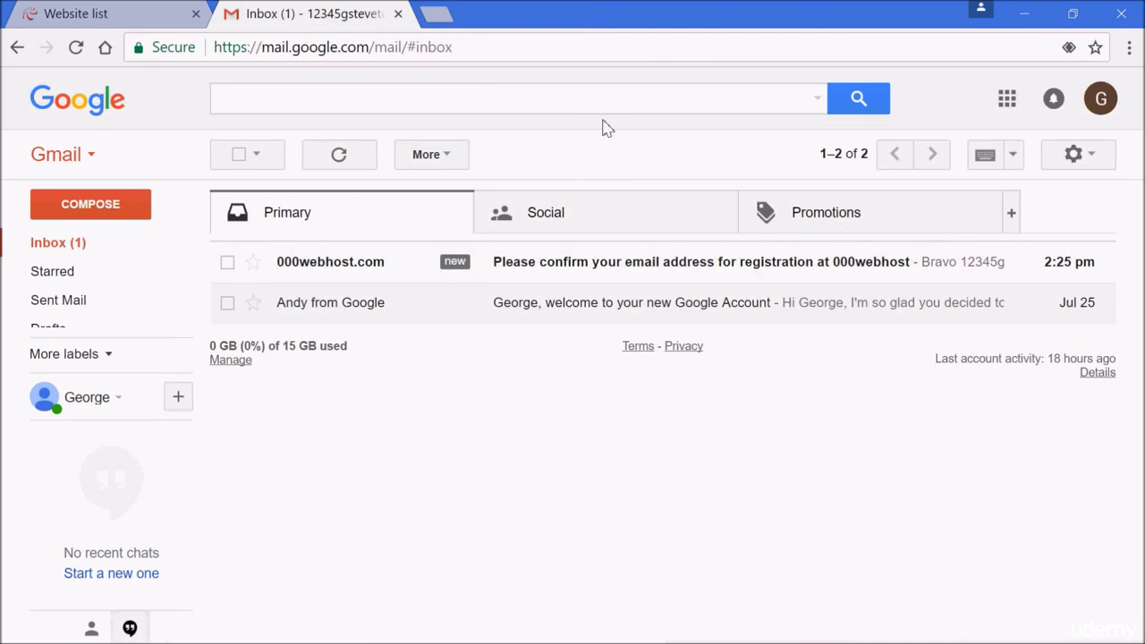
click(591, 278)
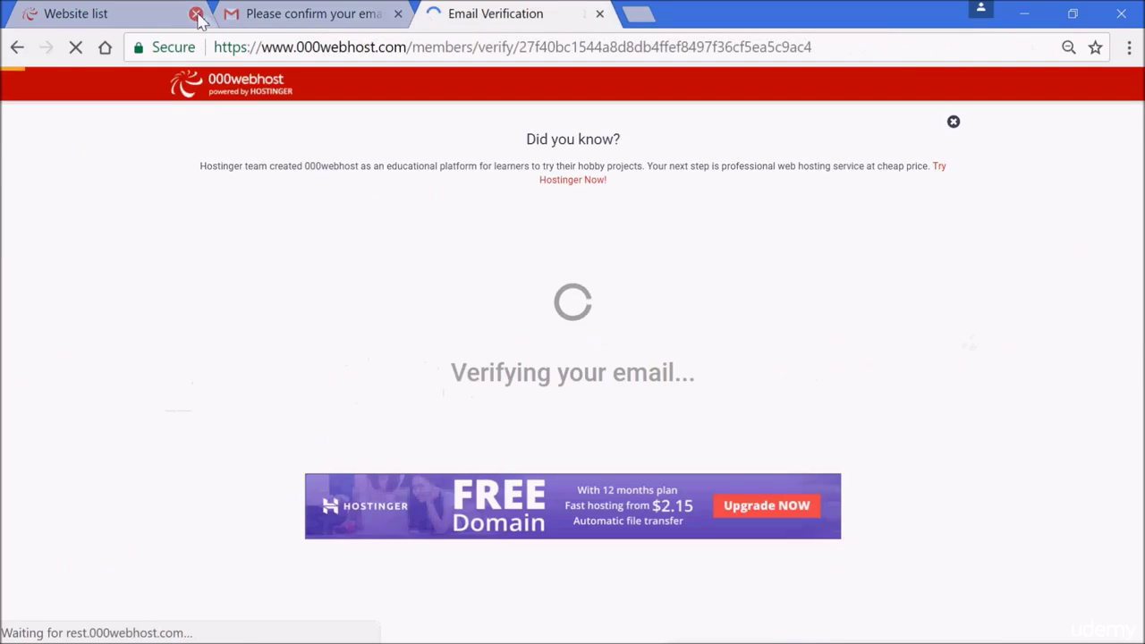
click(196, 14)
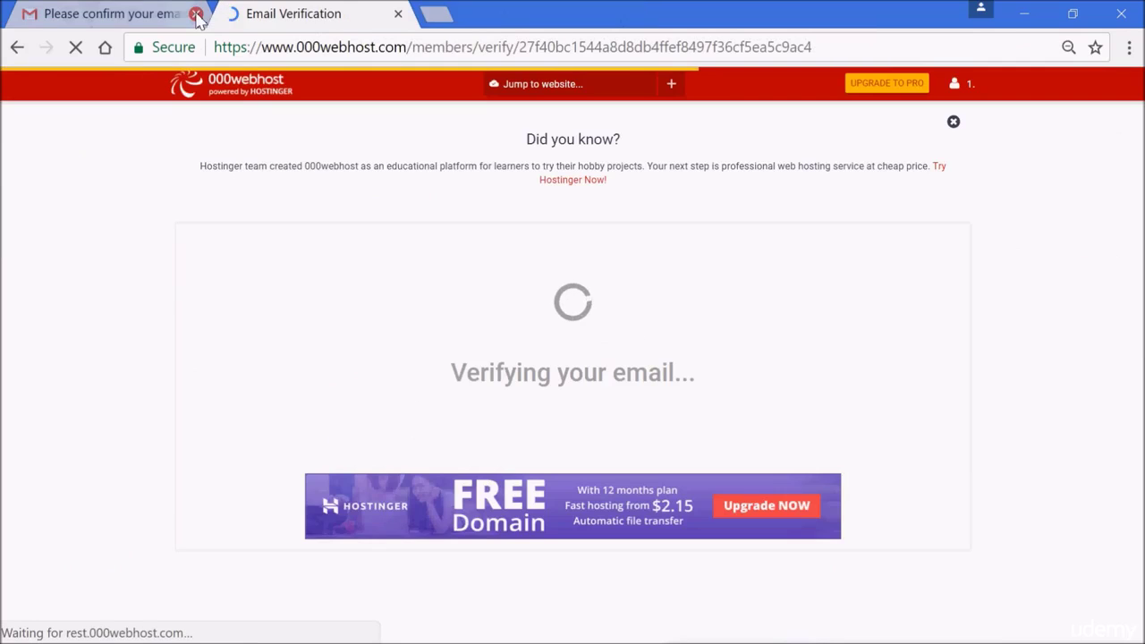
Close the Gmail tab, confirm 'Email verified!', and go to the 12345gstevetutorials Build website page.
click(196, 15)
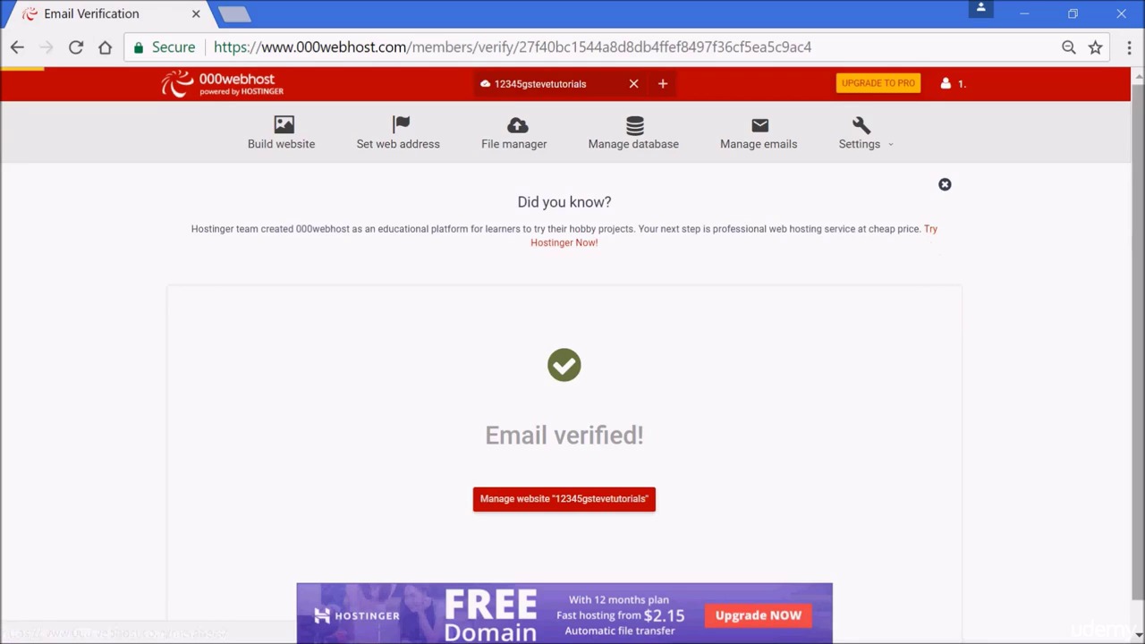
scroll(1134, 340, down, 1)
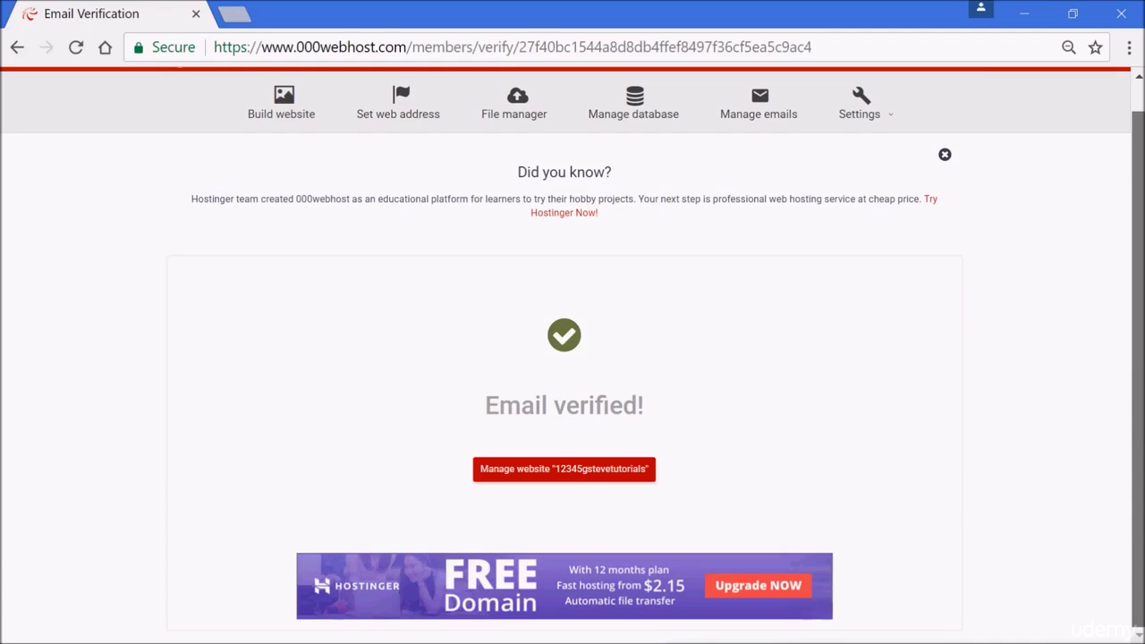
scroll(1141, 292, up, 1)
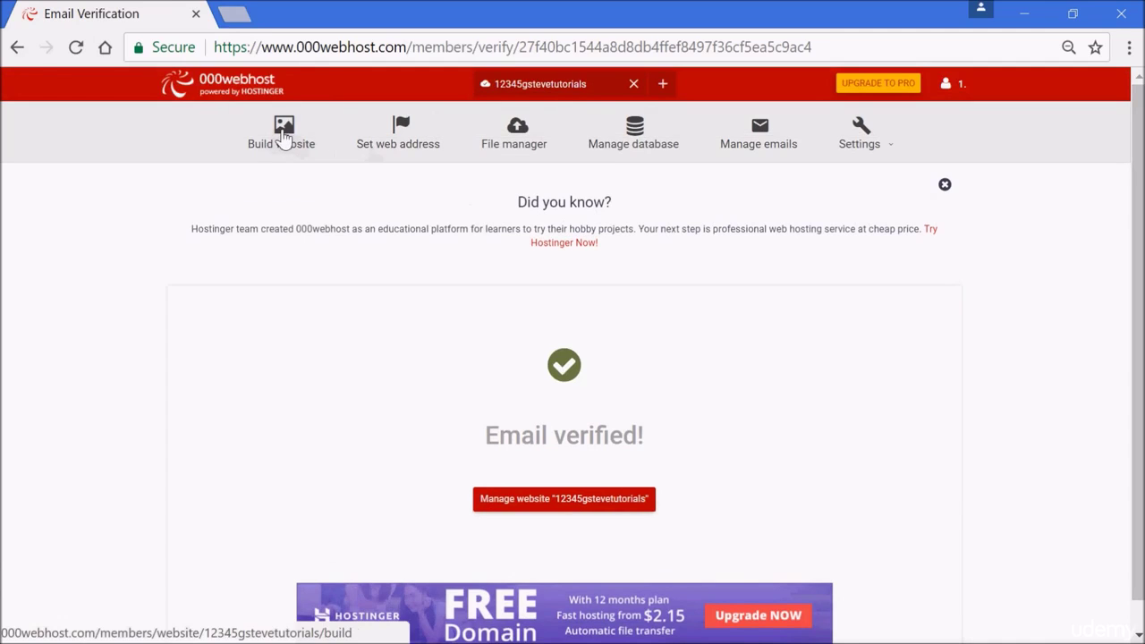
click(283, 134)
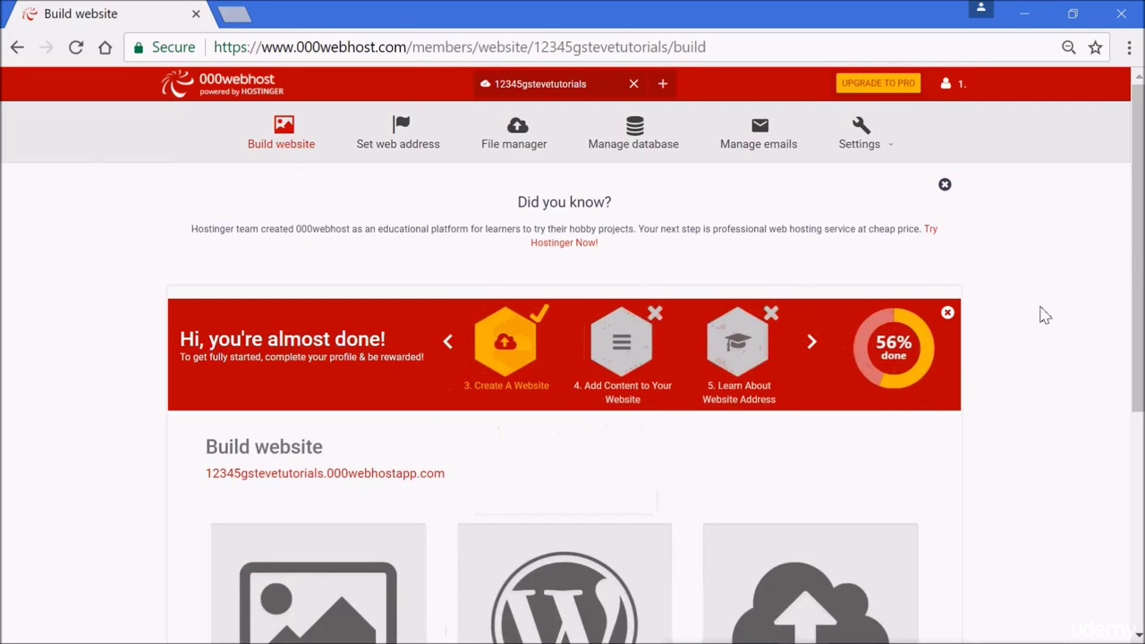
Dismiss the 'Hi, you're almost done!' banner and scroll down to the three website option cards.
click(946, 315)
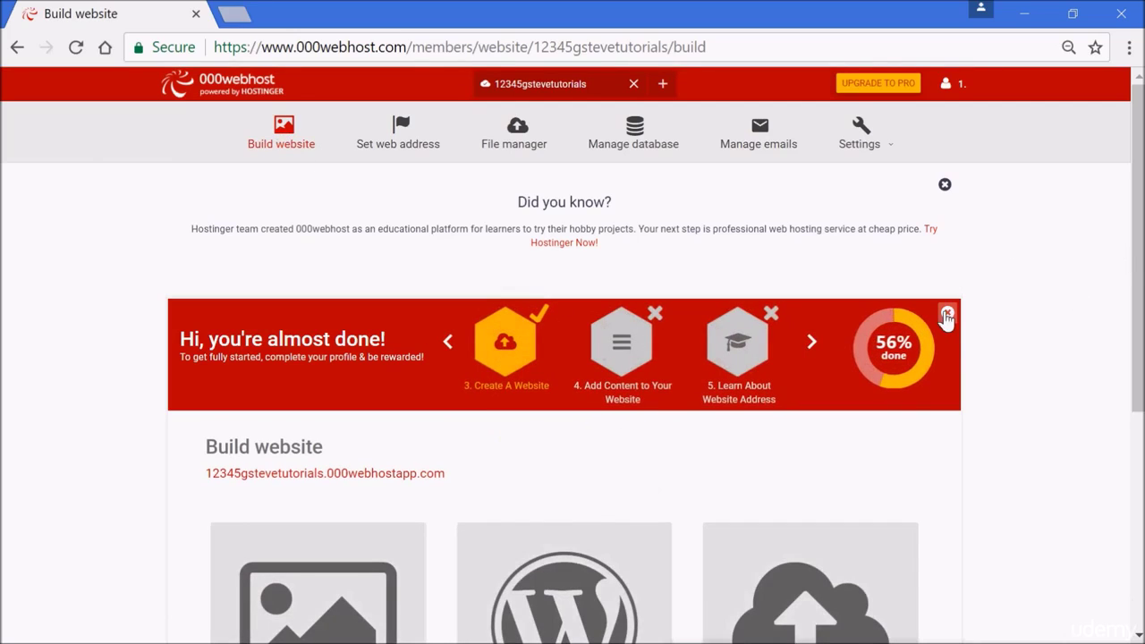
scroll(1038, 385, down, 3)
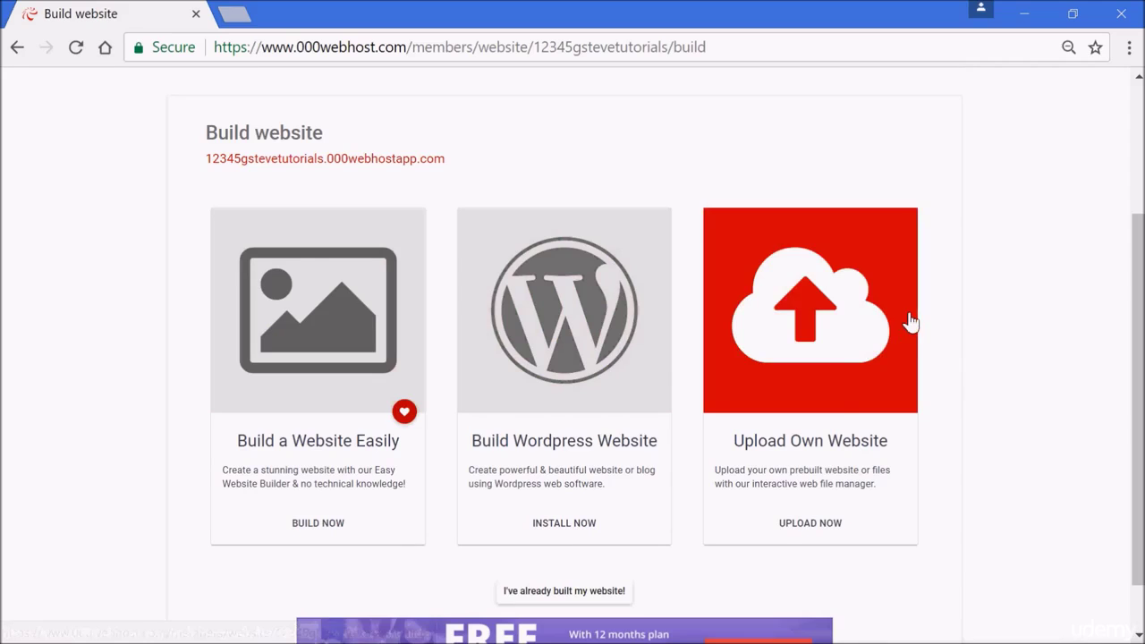
click(834, 361)
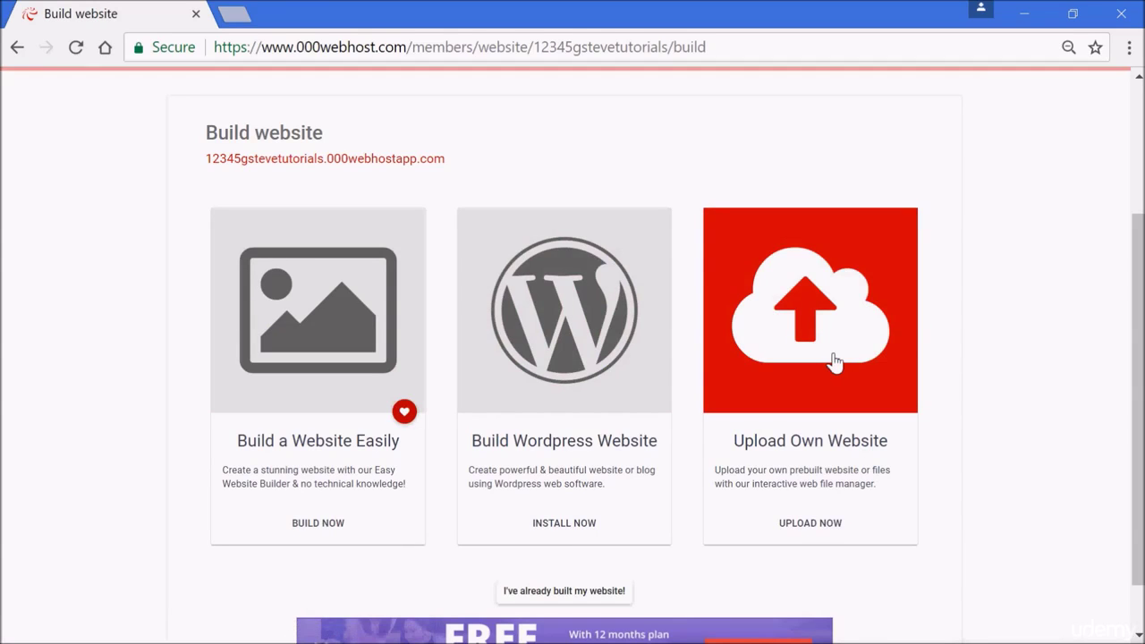
drag(1140, 313, 1141, 363)
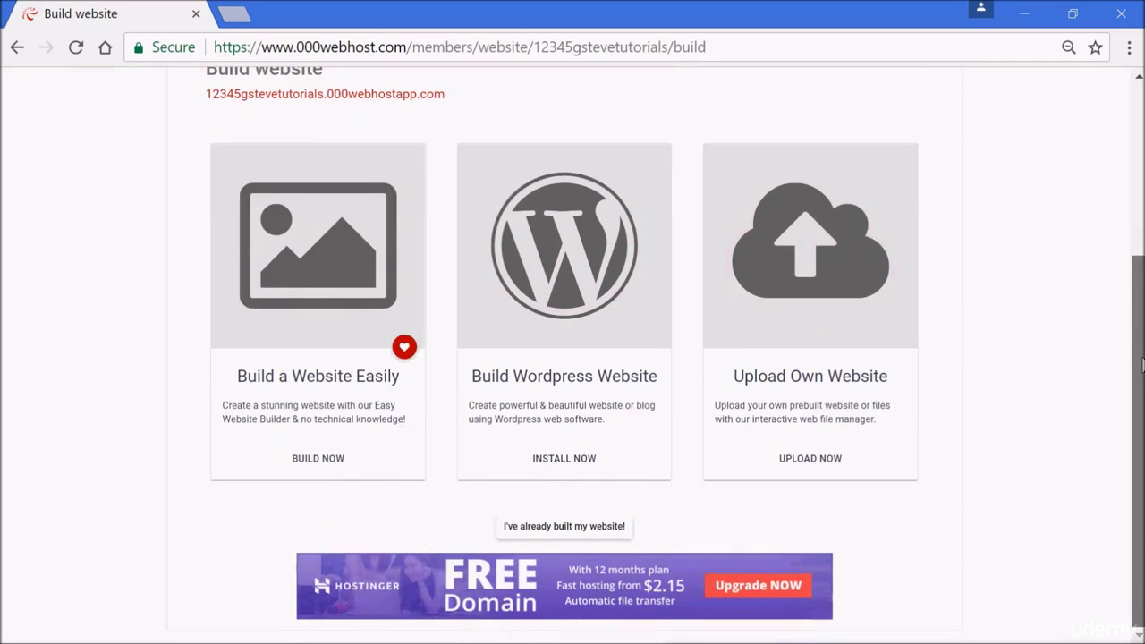
scroll(1142, 362, up, 1)
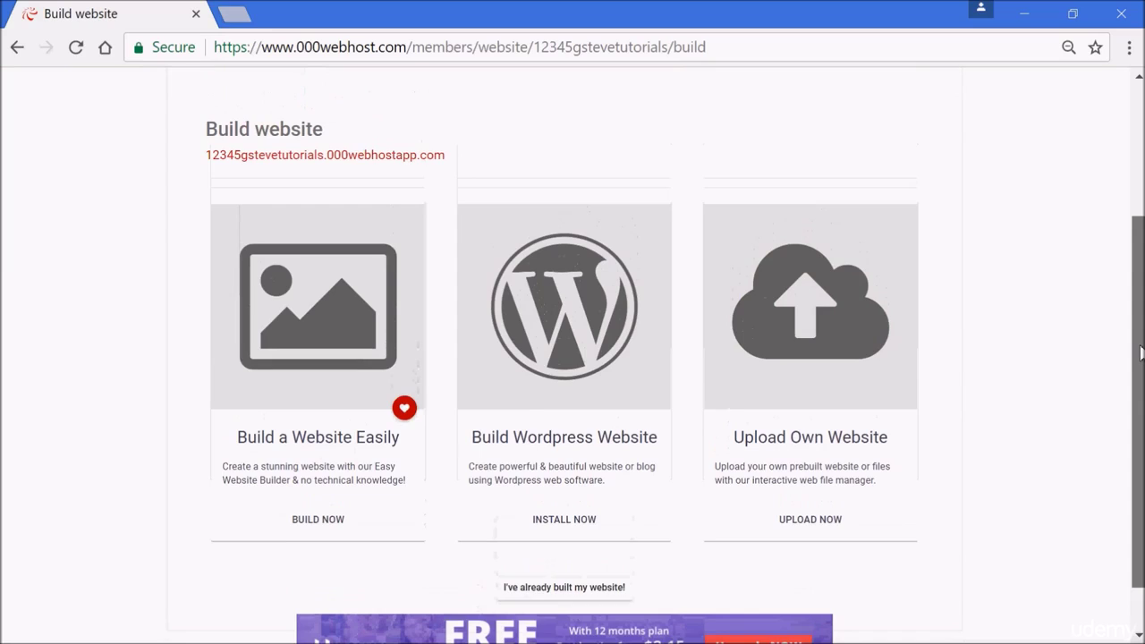
scroll(1142, 363, down, 1)
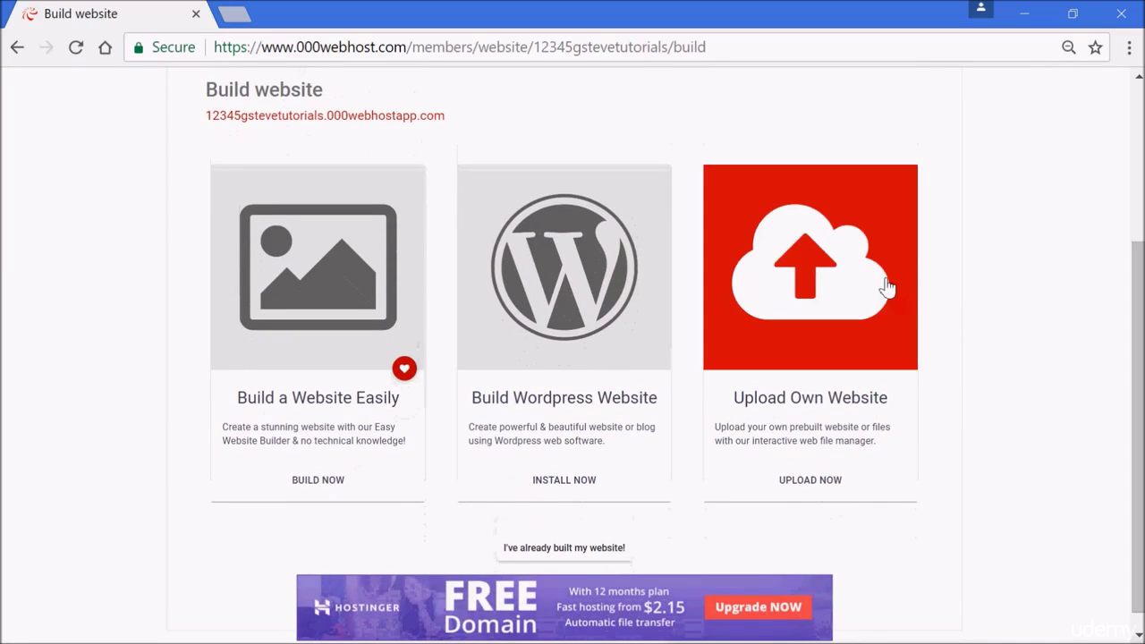